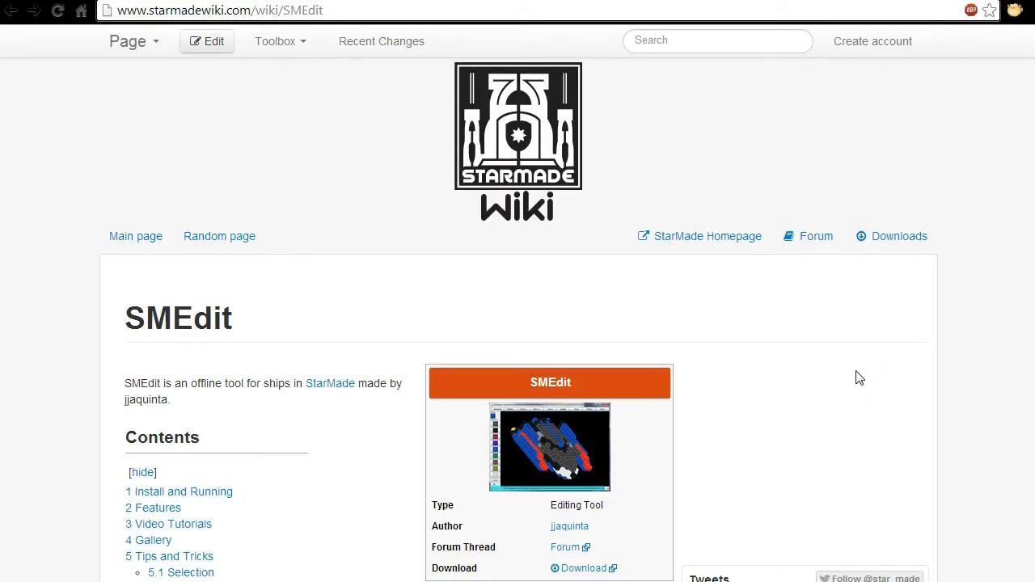
# Step: Look over the SMEdit wiki page, including its contents list and the Install and Running section
pyautogui.moveTo(859, 378)
pyautogui.mouseDown()
pyautogui.moveTo(817, 369)
pyautogui.moveTo(796, 344)
pyautogui.mouseUp()
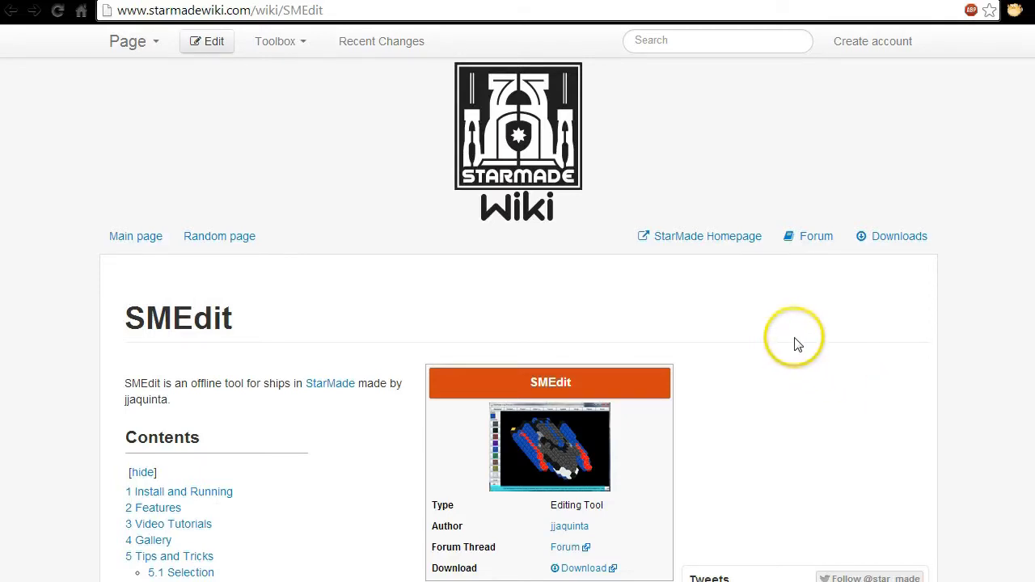
pyautogui.scroll(-1, 796, 345)
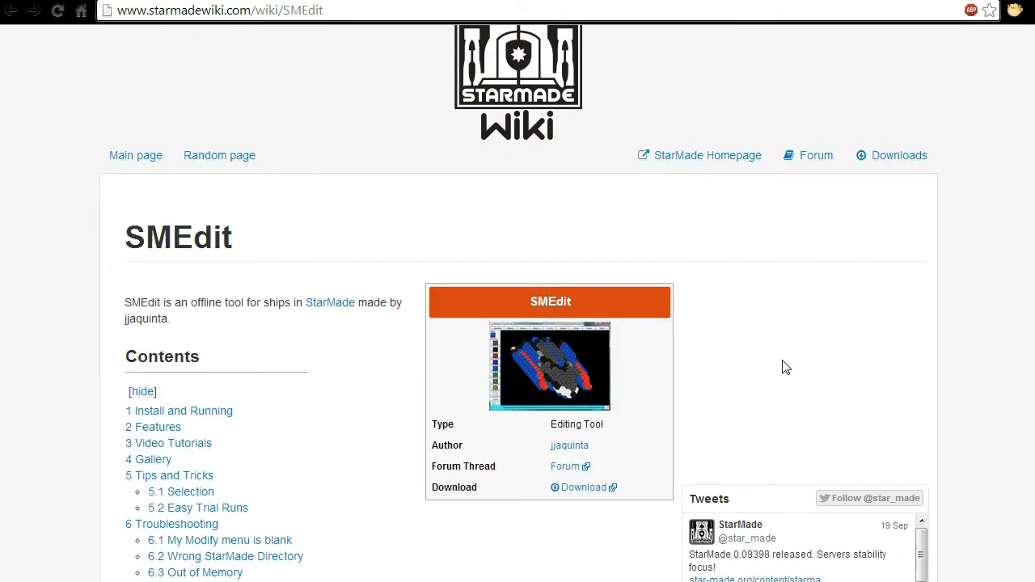
pyautogui.scroll(1, 785, 367)
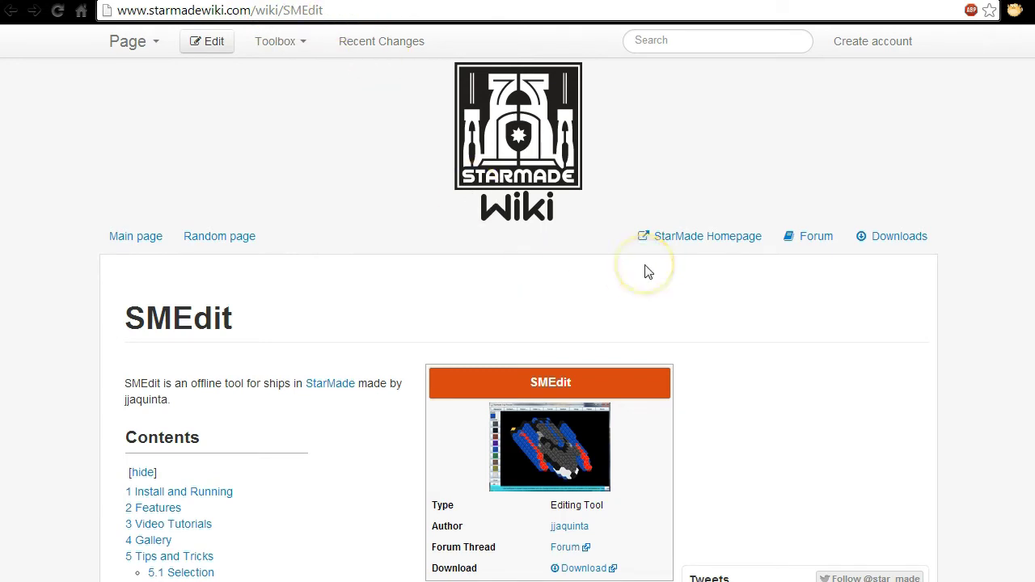
pyautogui.scroll(-2, 779, 369)
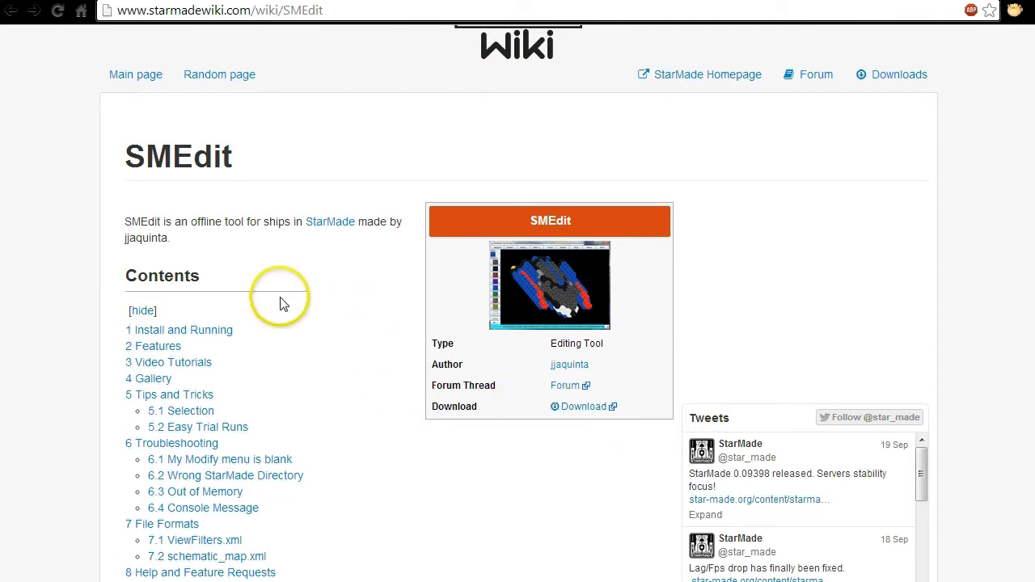
pyautogui.scroll(-3, 306, 346)
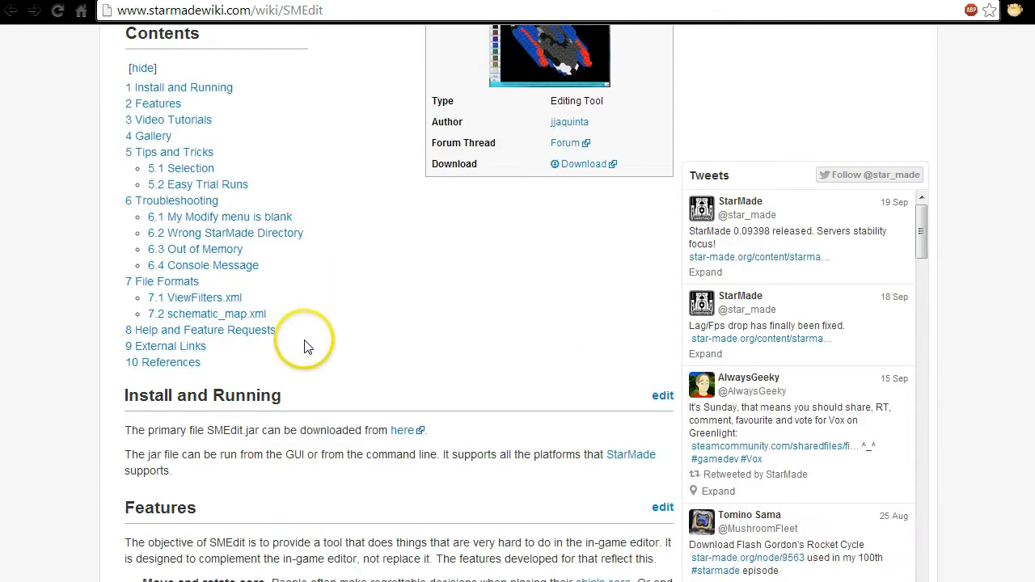
pyautogui.scroll(2, 305, 347)
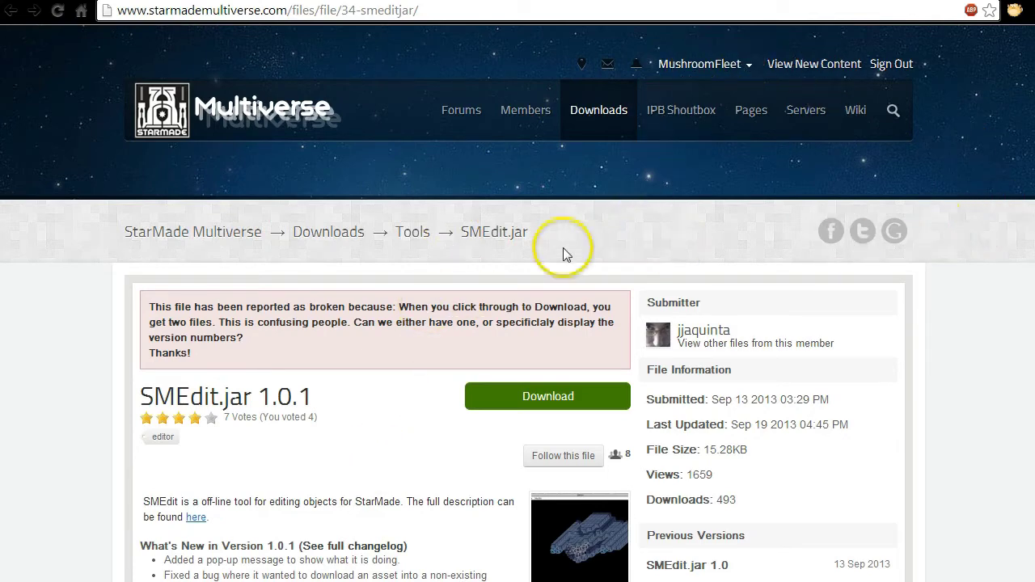
# Step: Read the broken-file notice on the SMEdit.jar 1.0.1 download page, and request the download by agreeing to the disclaimer
pyautogui.scroll(-2, 584, 235)
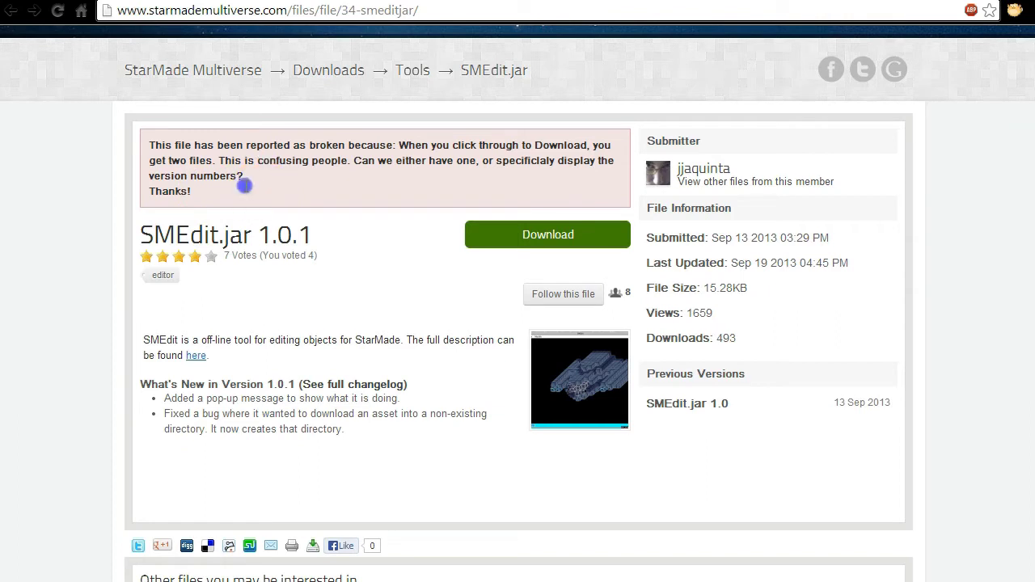
pyautogui.moveTo(262, 194); pyautogui.dragTo(153, 143)
pyautogui.click(304, 191)
pyautogui.moveTo(245, 196); pyautogui.dragTo(147, 141)
pyautogui.click(252, 193)
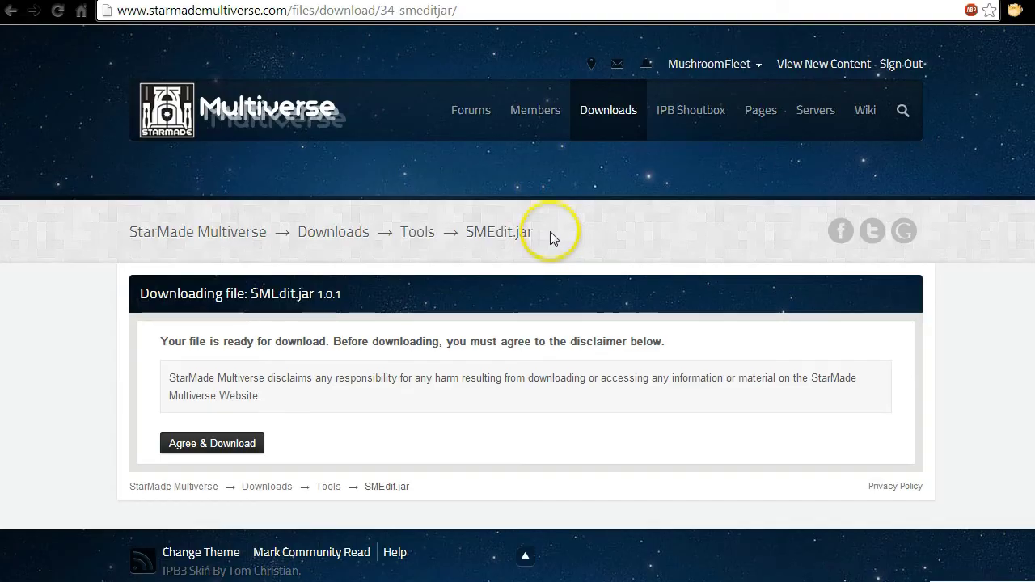
pyautogui.click(215, 445)
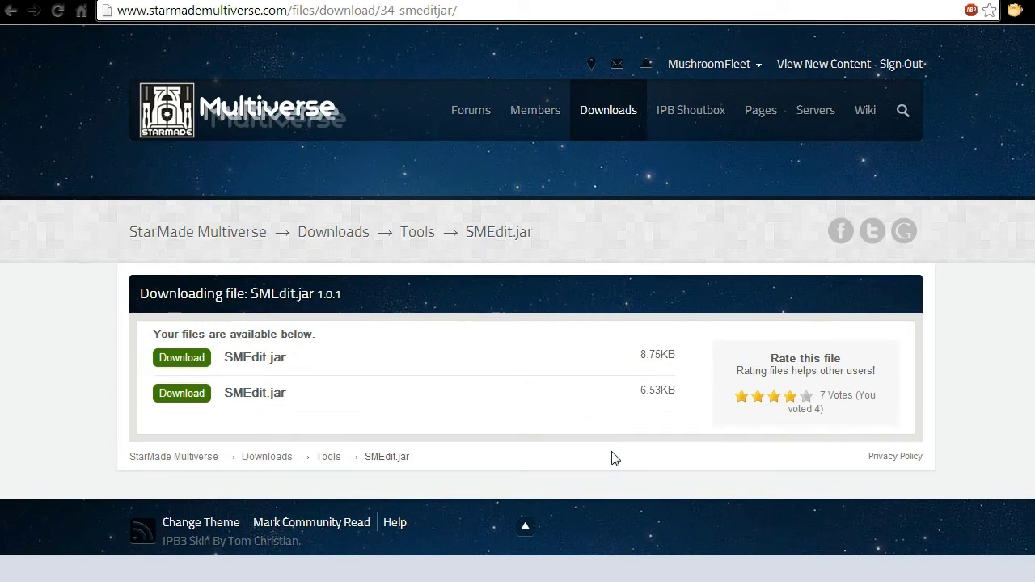
# Step: Compare the offered files by size and download the 8.75KB SMEdit.jar
pyautogui.click(684, 357)
pyautogui.moveTo(684, 357); pyautogui.dragTo(638, 356)
pyautogui.click(601, 358)
pyautogui.click(619, 358)
pyautogui.tripleClick(644, 354)
pyautogui.click(686, 356)
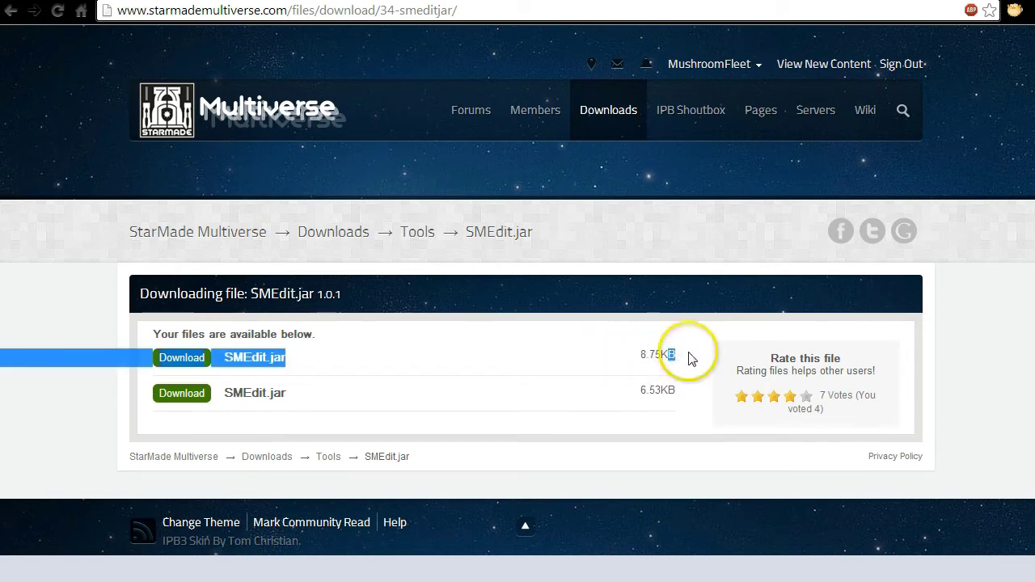
pyautogui.click(374, 362)
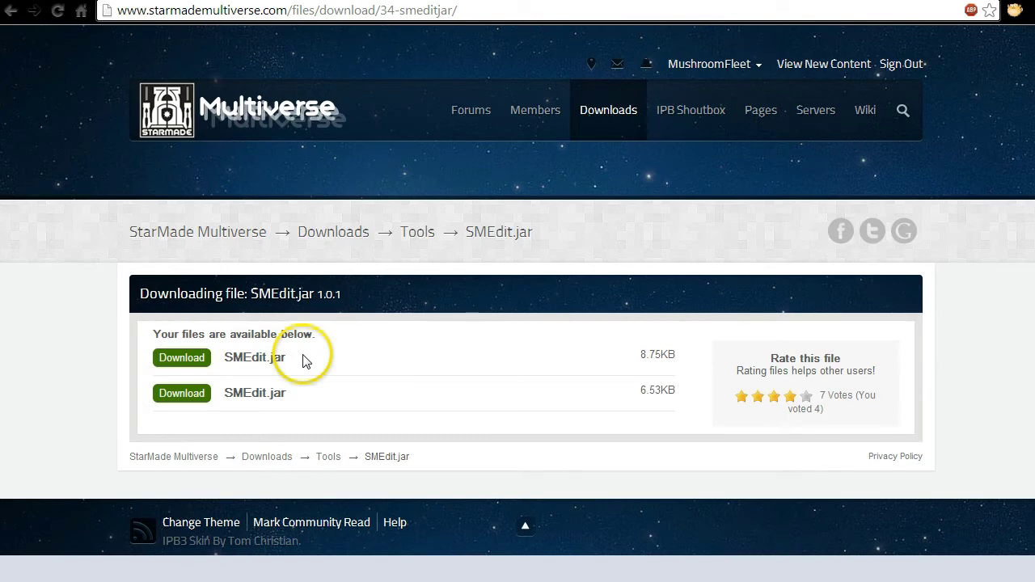
pyautogui.click(184, 364)
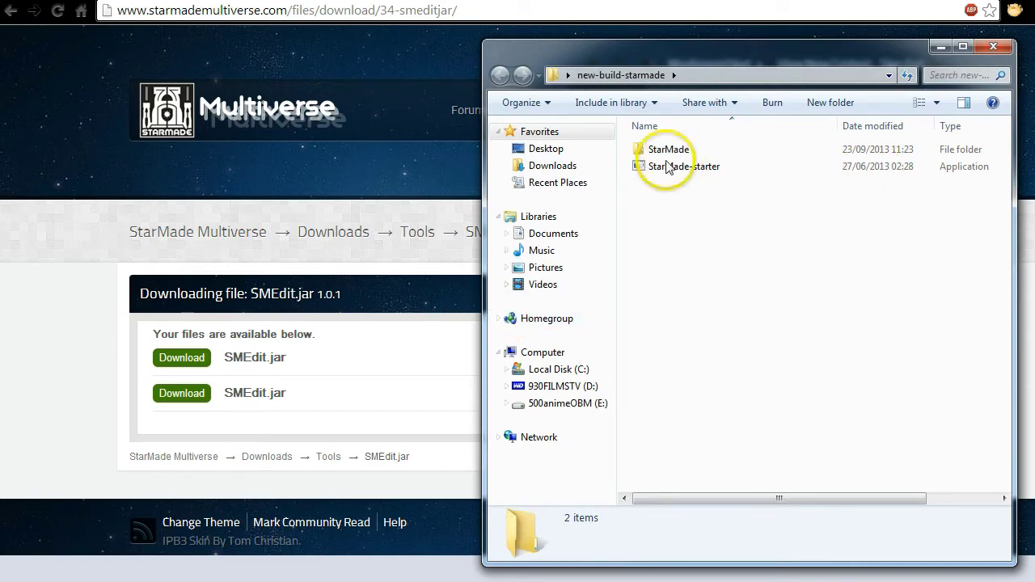
# Step: Place the downloaded SMEdit jar in the StarMade folder inside new-build-starmade
pyautogui.click(645, 154)
pyautogui.doubleClick(644, 154)
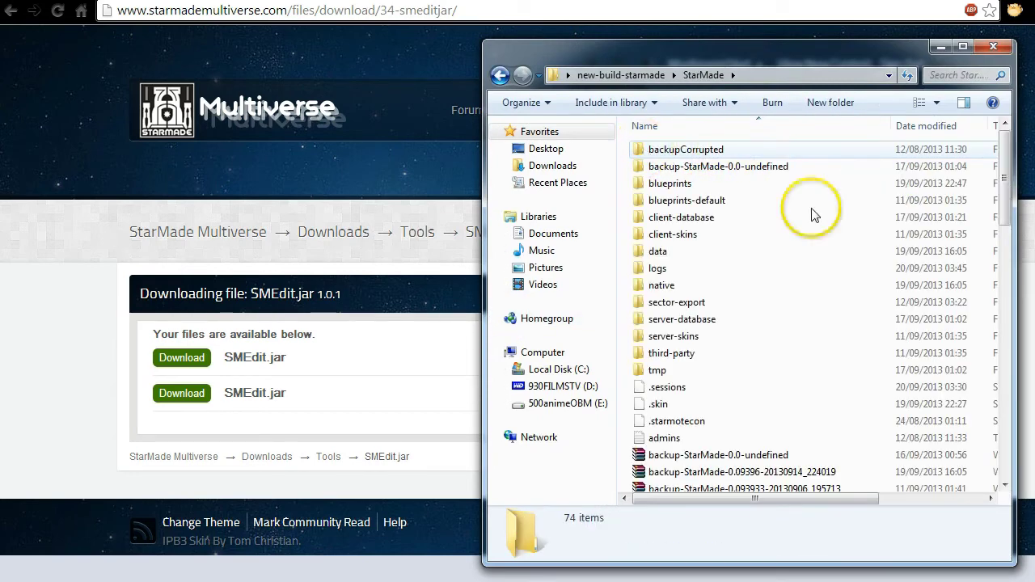
pyautogui.moveTo(1021, 235); pyautogui.dragTo(626, 407)
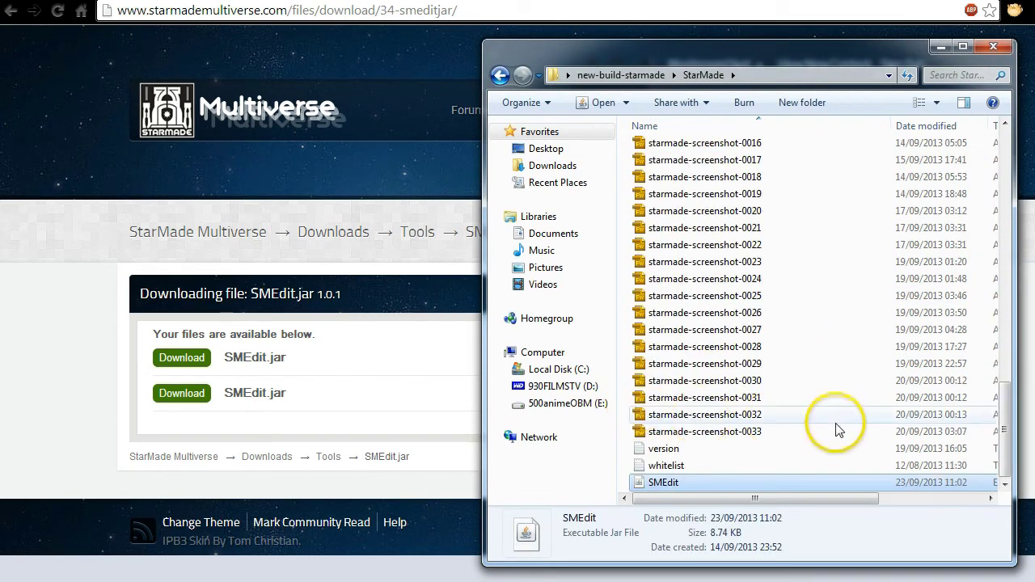
# Step: Run the SMEdit jar from the StarMade folder and accept downloading the new version, leaving the editor open
pyautogui.doubleClick(643, 484)
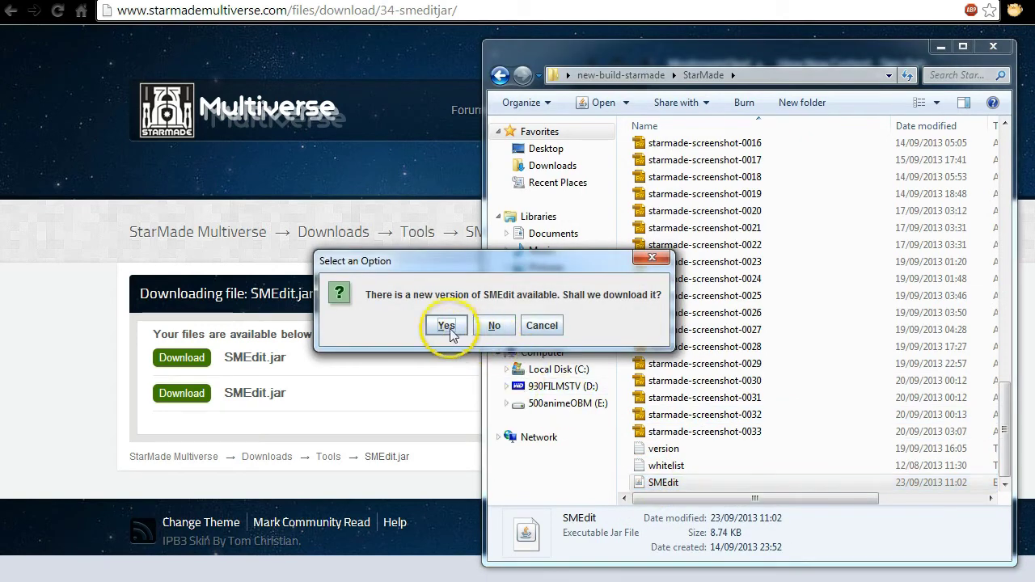
pyautogui.click(446, 325)
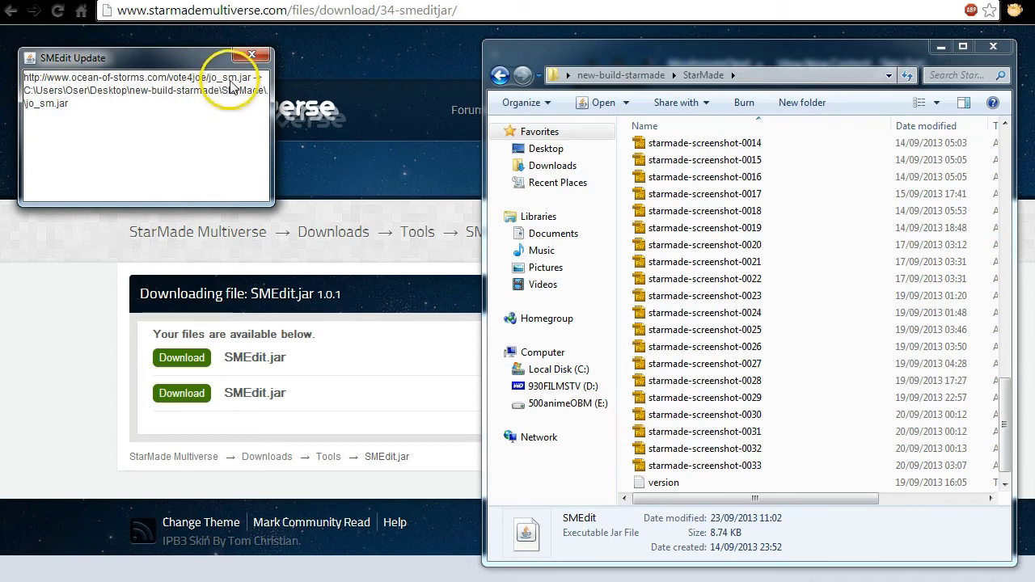
pyautogui.click(251, 54)
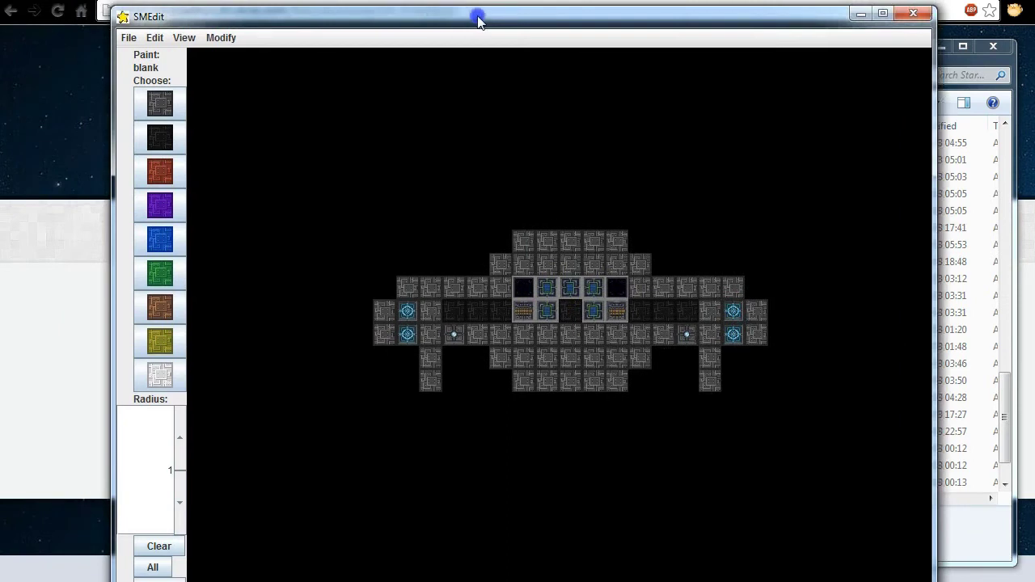
pyautogui.moveTo(476, 18)
pyautogui.mouseDown()
pyautogui.moveTo(492, 30)
pyautogui.moveTo(466, 25)
pyautogui.mouseUp()
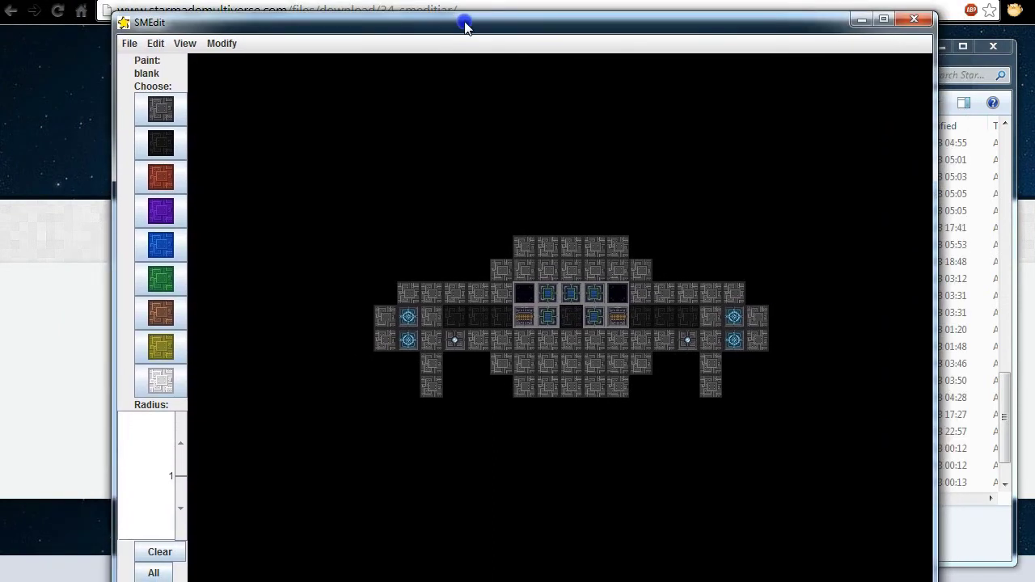
# Step: Look over SMEdit's display options and the file formats it can import, without choosing any
pyautogui.click(220, 44)
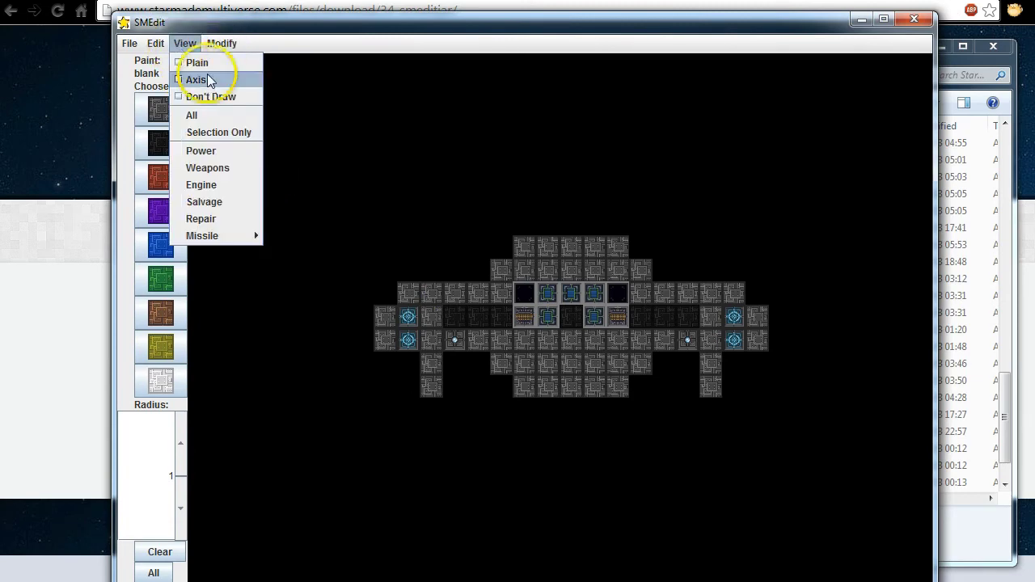
pyautogui.moveTo(126, 47)
pyautogui.moveTo(142, 141)
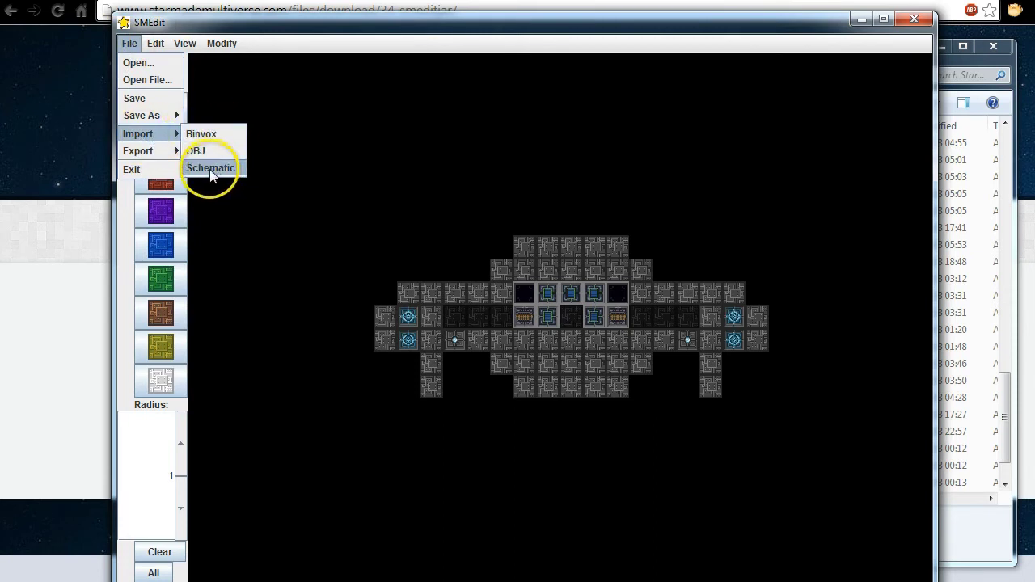
pyautogui.click(812, 27)
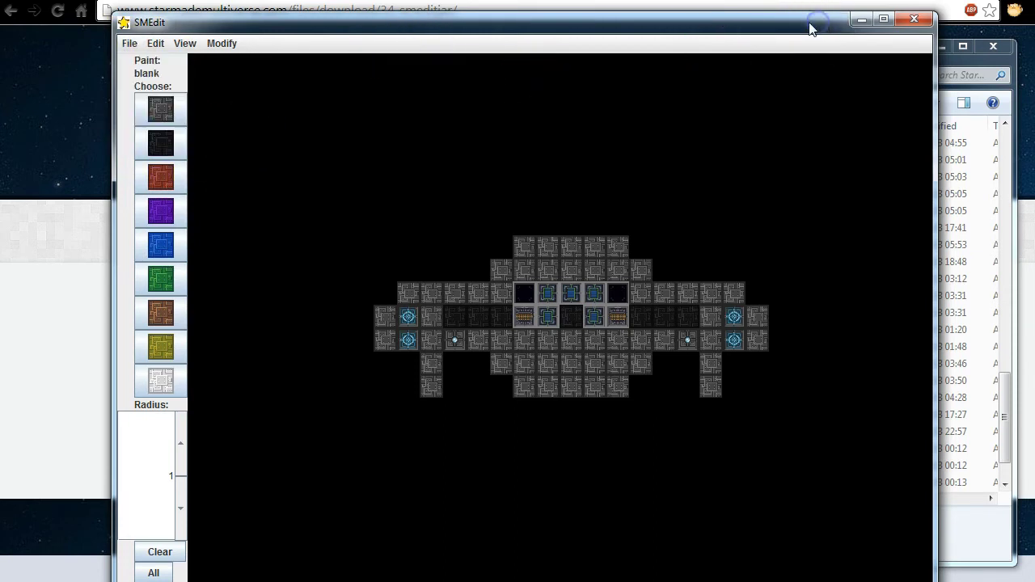
pyautogui.click(321, 430)
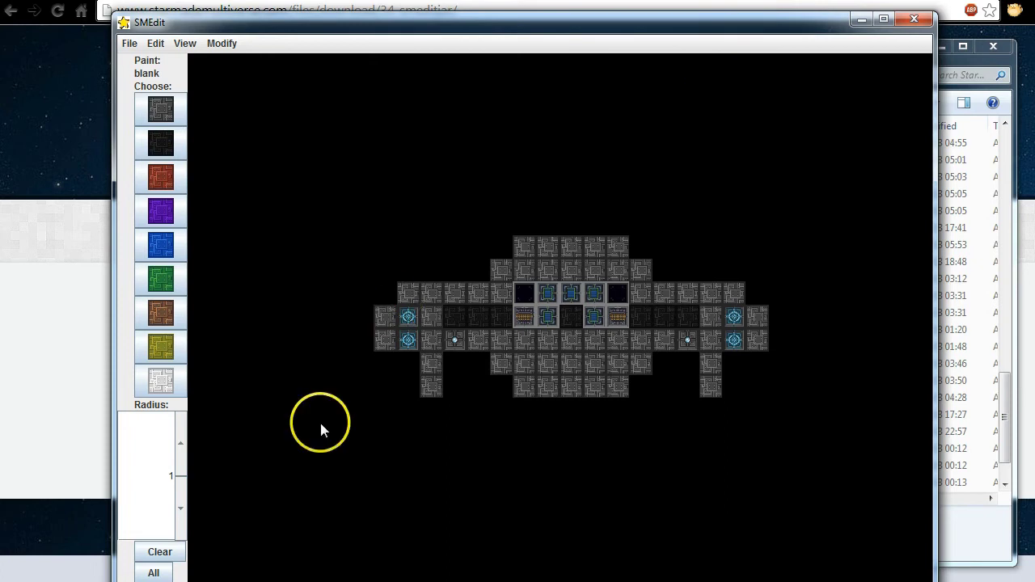
# Step: Close the SMEdit editor and the StarMade folder window
pyautogui.click(526, 24)
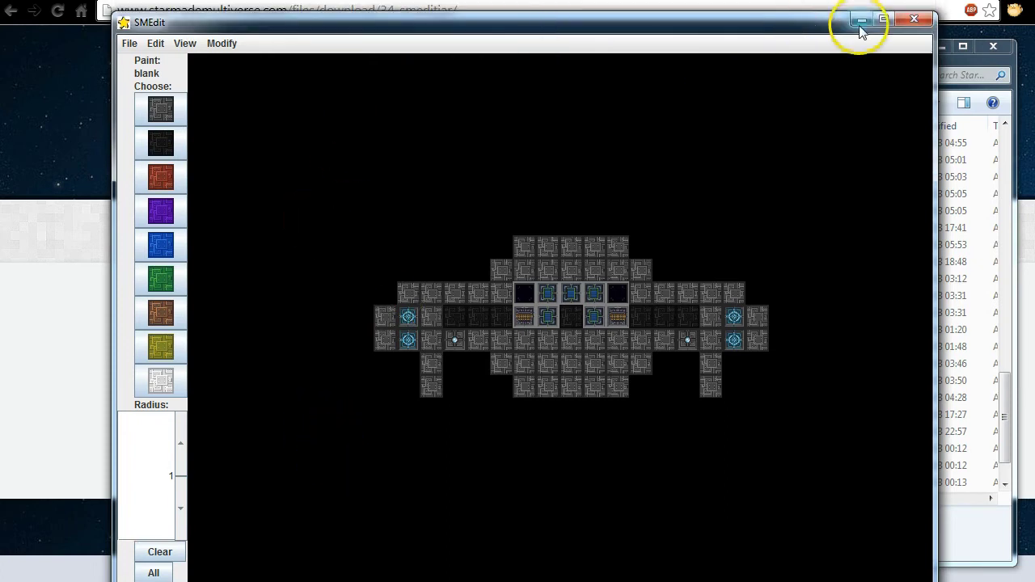
pyautogui.click(915, 21)
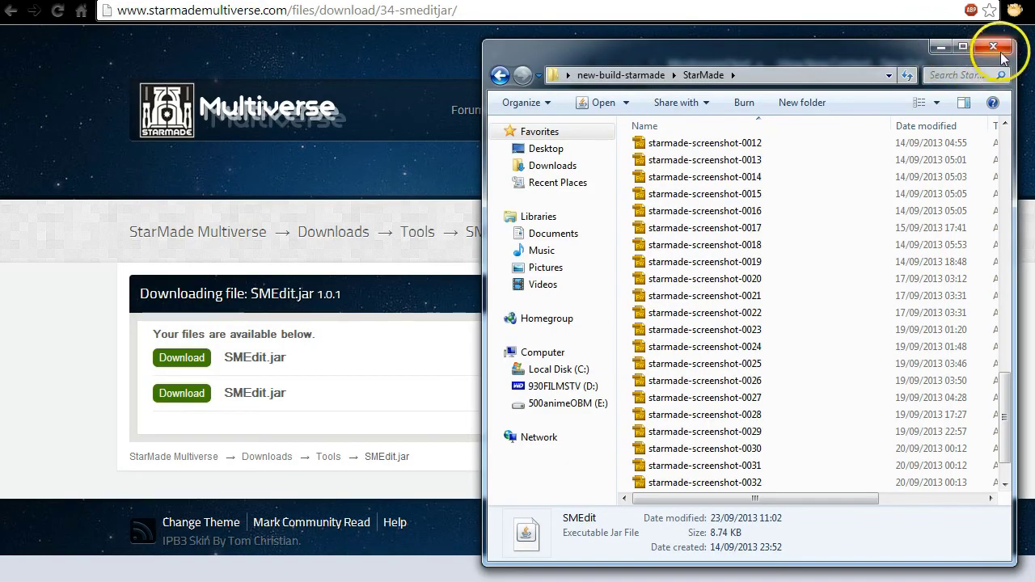
pyautogui.click(996, 47)
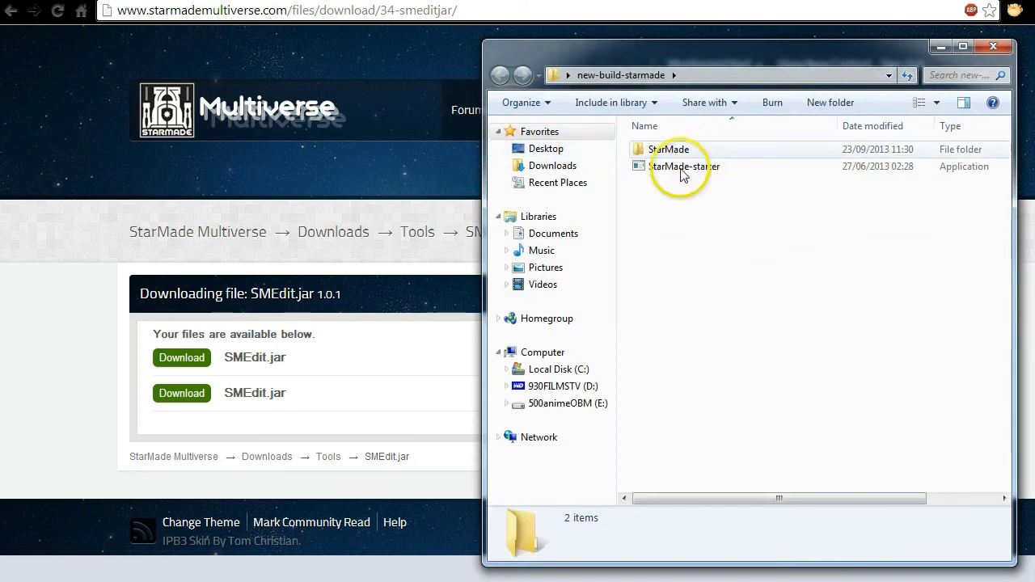
# Step: Reopen the StarMade folder inside new-build-starmade and locate the jo_plugins folder and the jo_sm jar
pyautogui.click(675, 167)
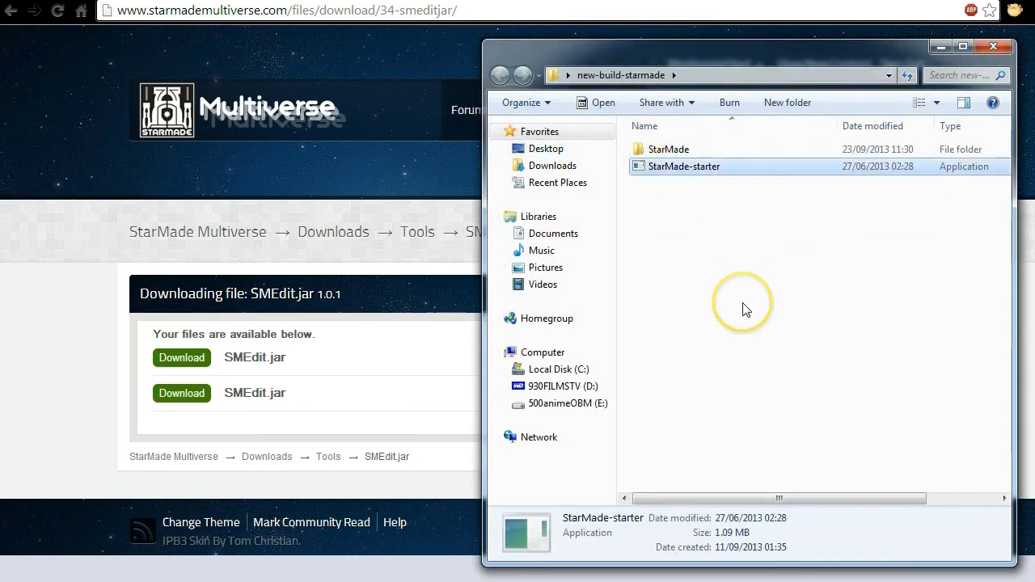
pyautogui.doubleClick(651, 149)
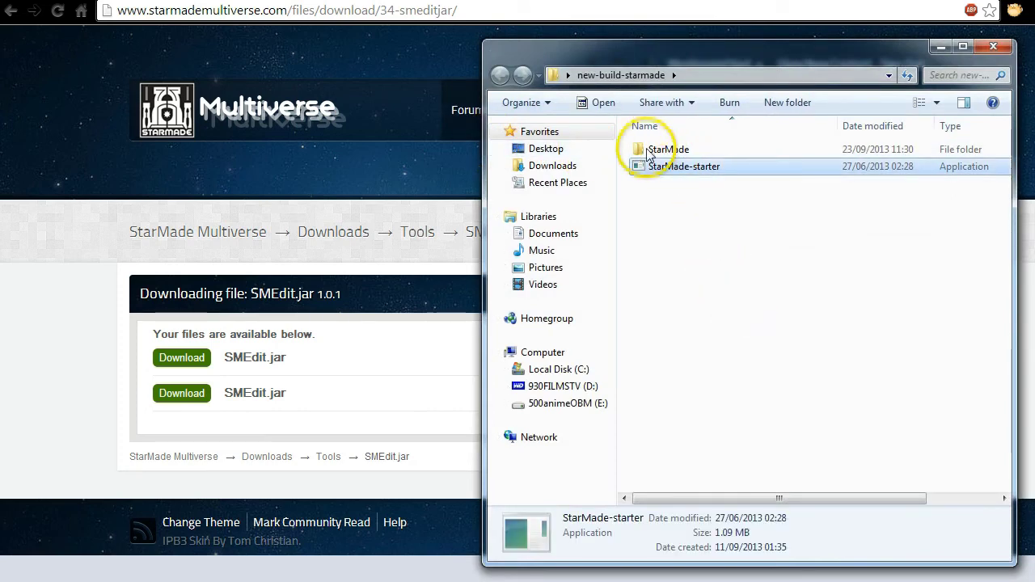
pyautogui.click(659, 268)
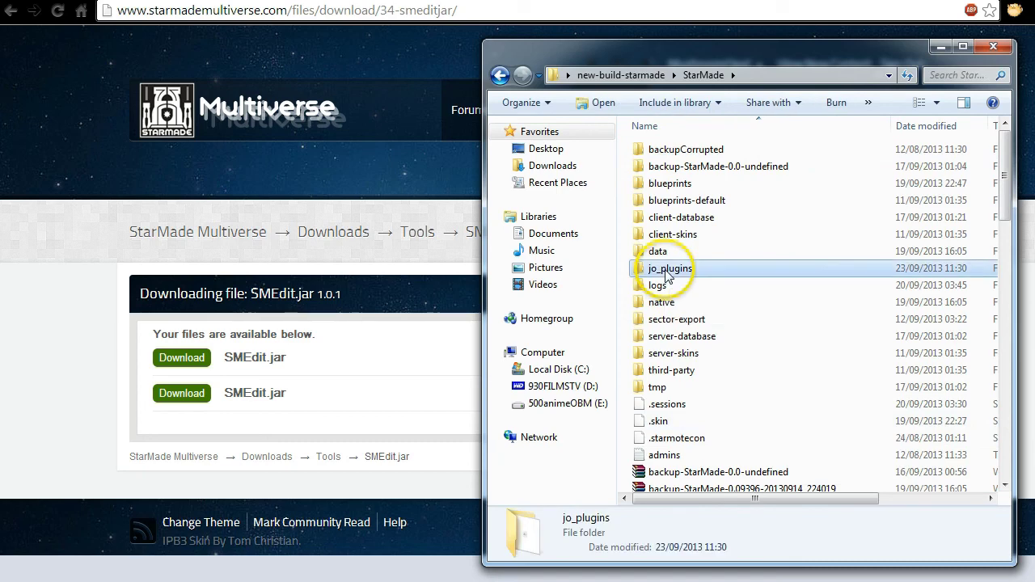
pyautogui.scroll(-6, 752, 461)
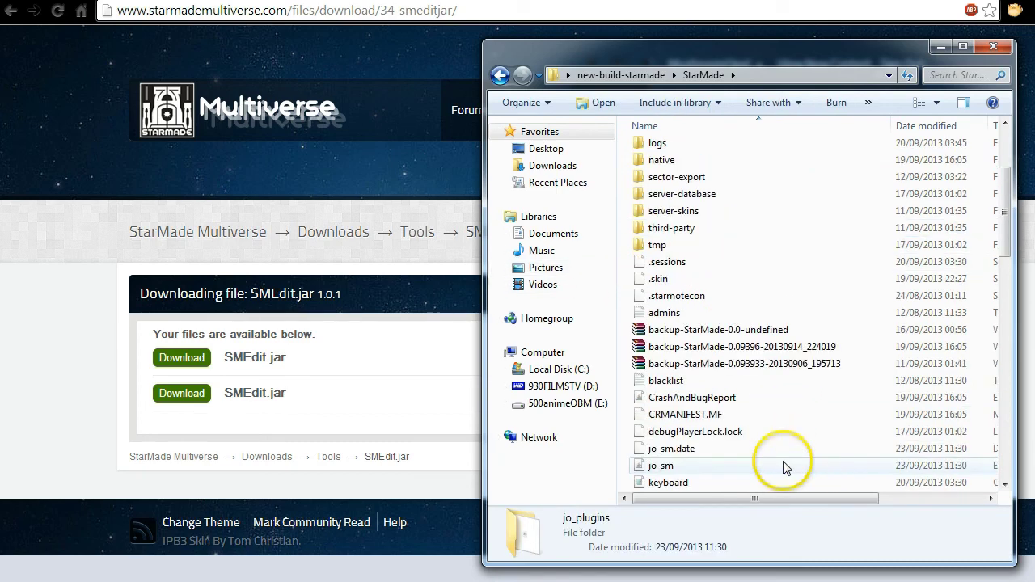
pyautogui.click(664, 314)
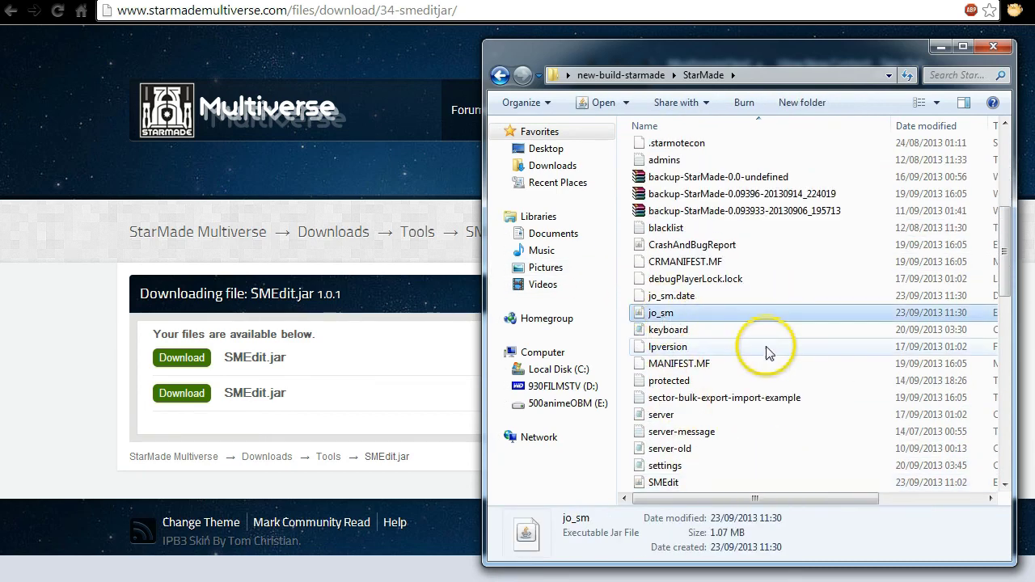
# Step: Launch SMEdit again from its jar in the StarMade folder and reposition the editor window
pyautogui.scroll(-2, 766, 354)
pyautogui.click(659, 380)
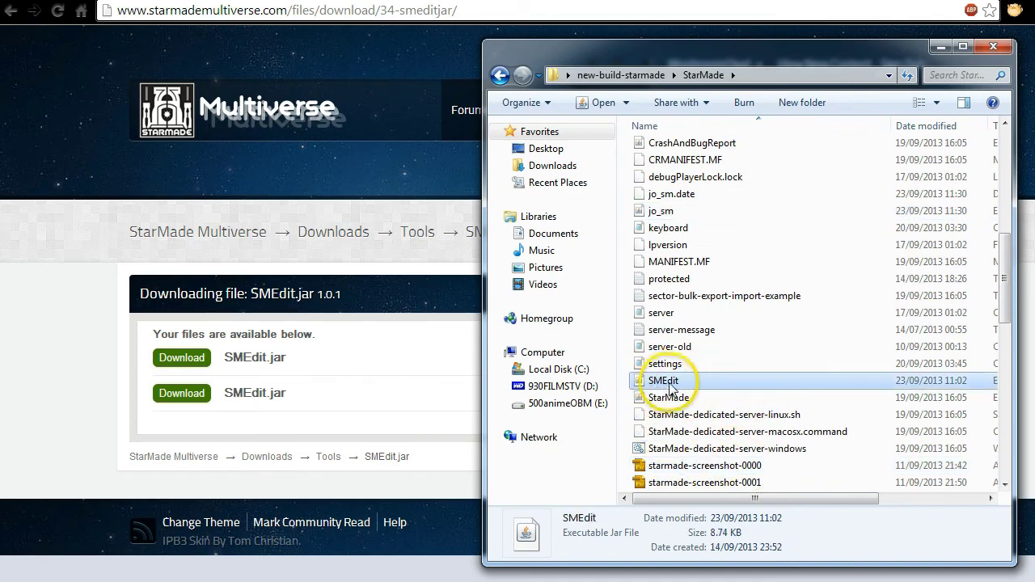
pyautogui.doubleClick(689, 382)
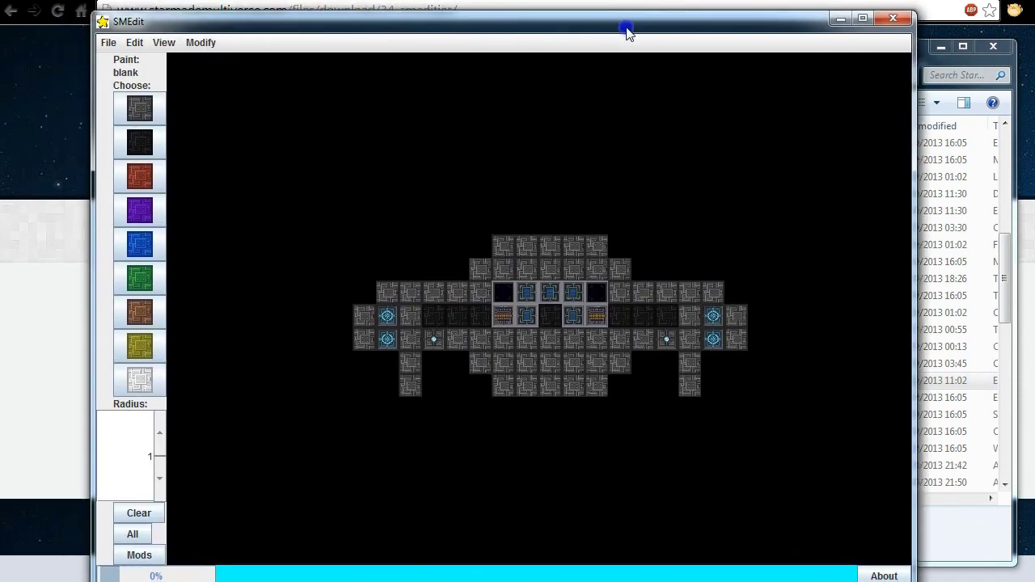
pyautogui.moveTo(628, 31); pyautogui.dragTo(652, 30)
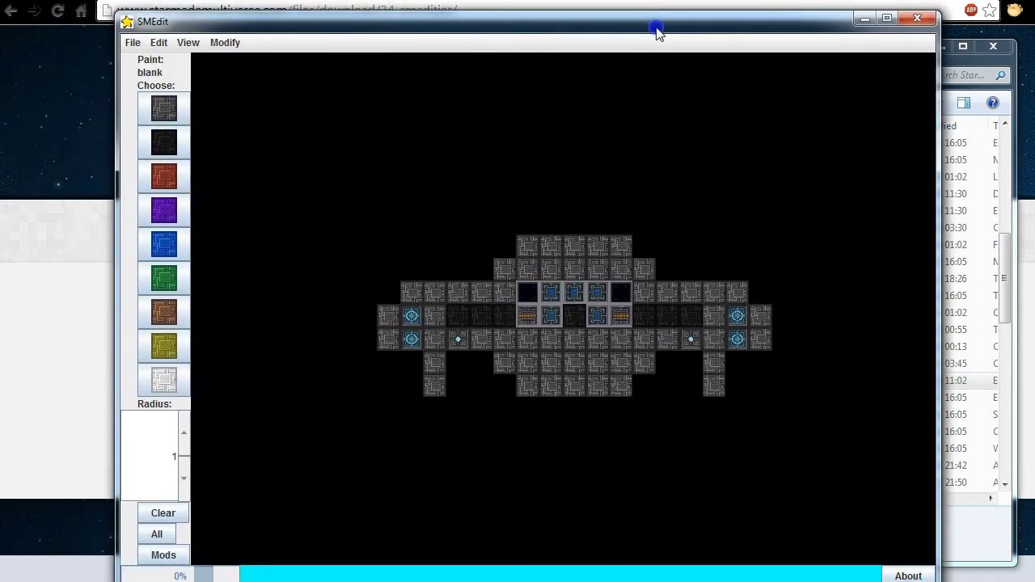